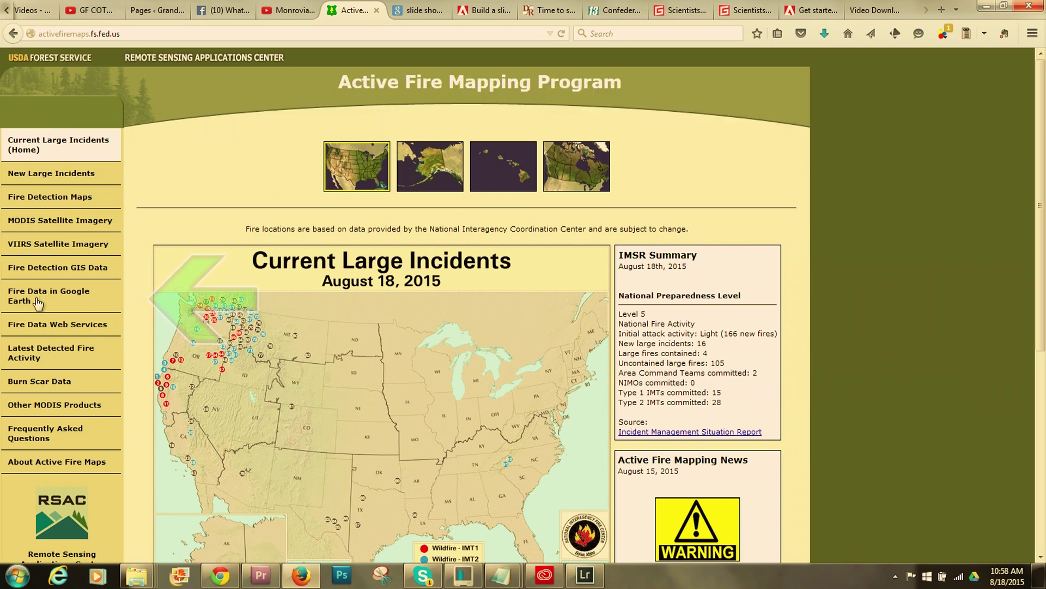
- Open Fire Data in Google Earth, preview the Alaska, Hawaii and Canada maps, then choose CONUS
click(37, 298)
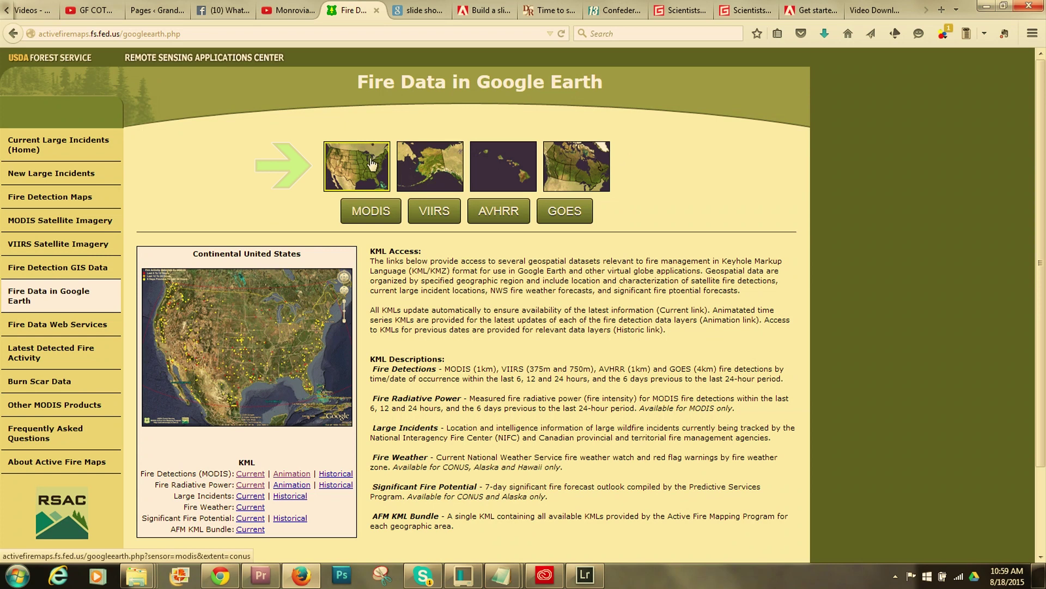
click(439, 171)
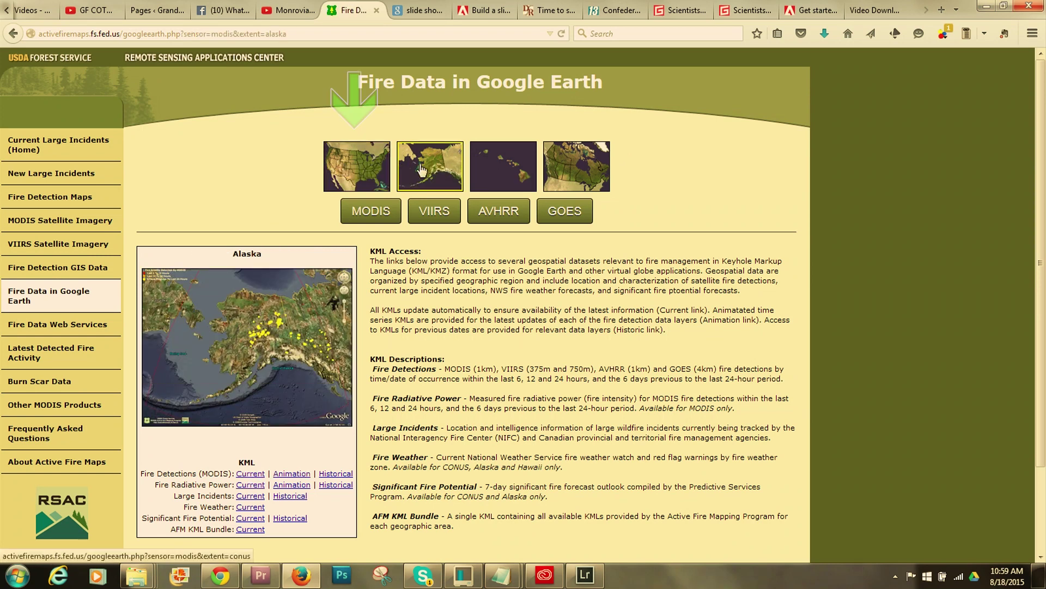
click(496, 171)
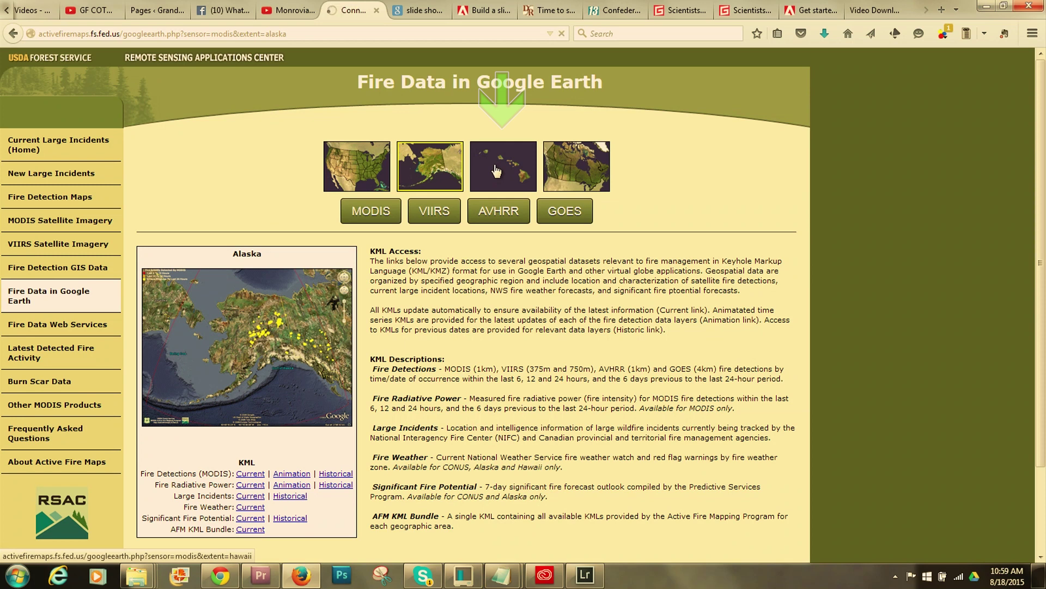
click(585, 178)
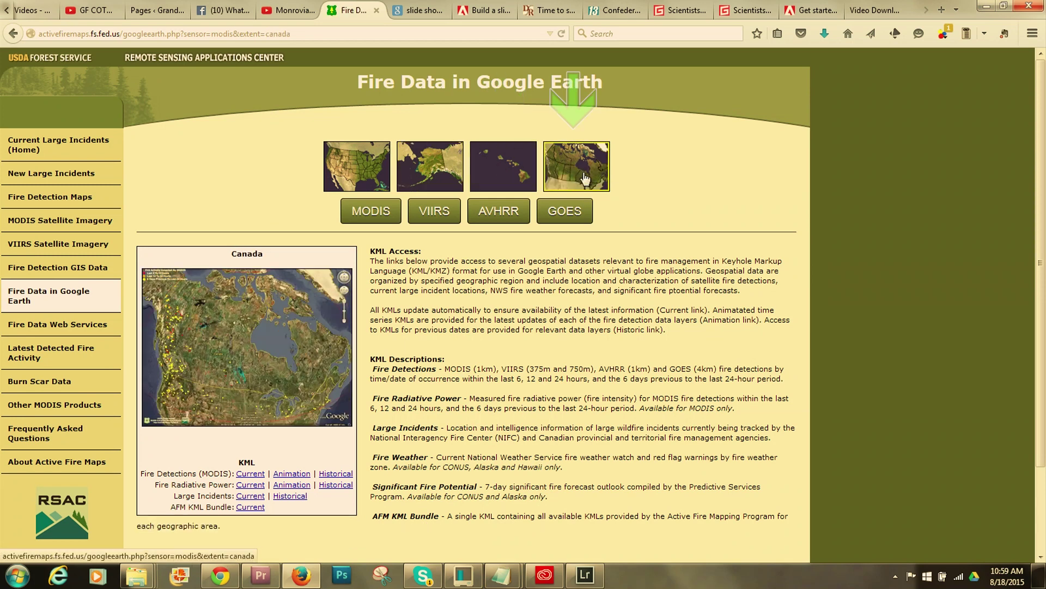
click(347, 174)
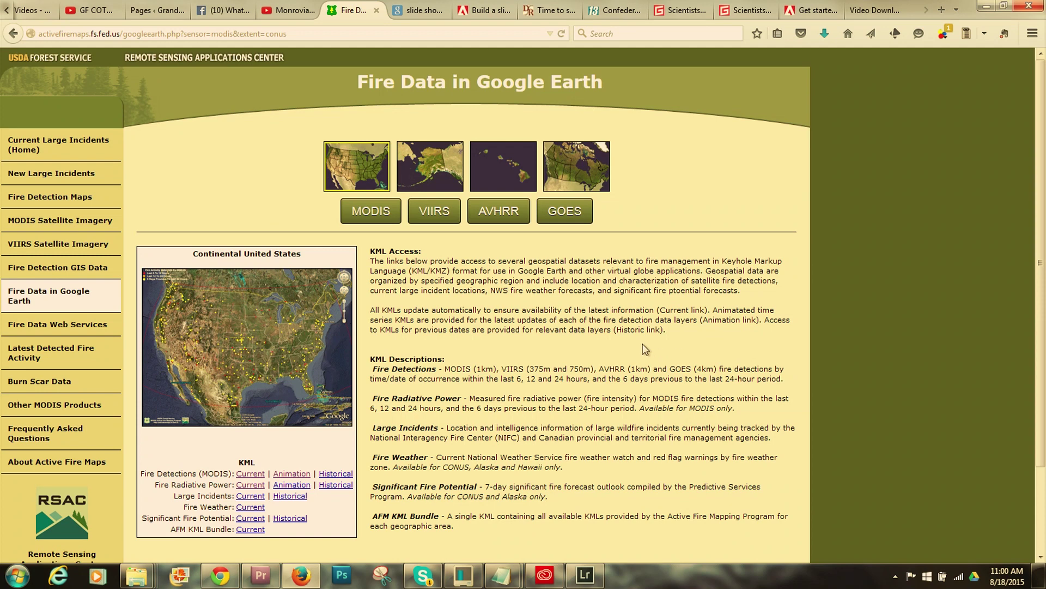
- Compare the MODIS and GOES sensor links, then open the Current MODIS Fire Detections KML
click(384, 216)
click(431, 215)
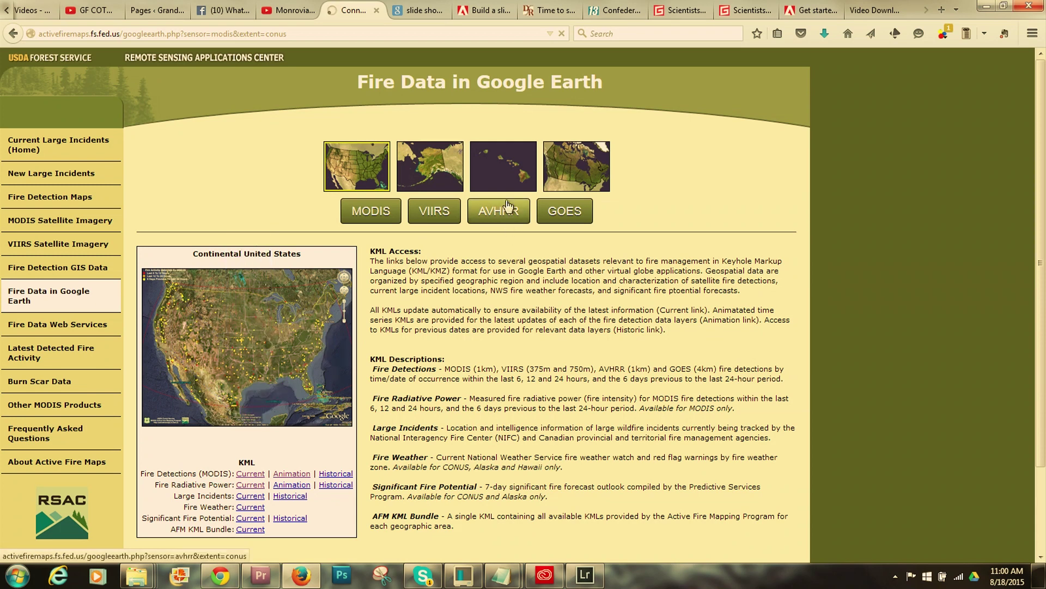
click(570, 214)
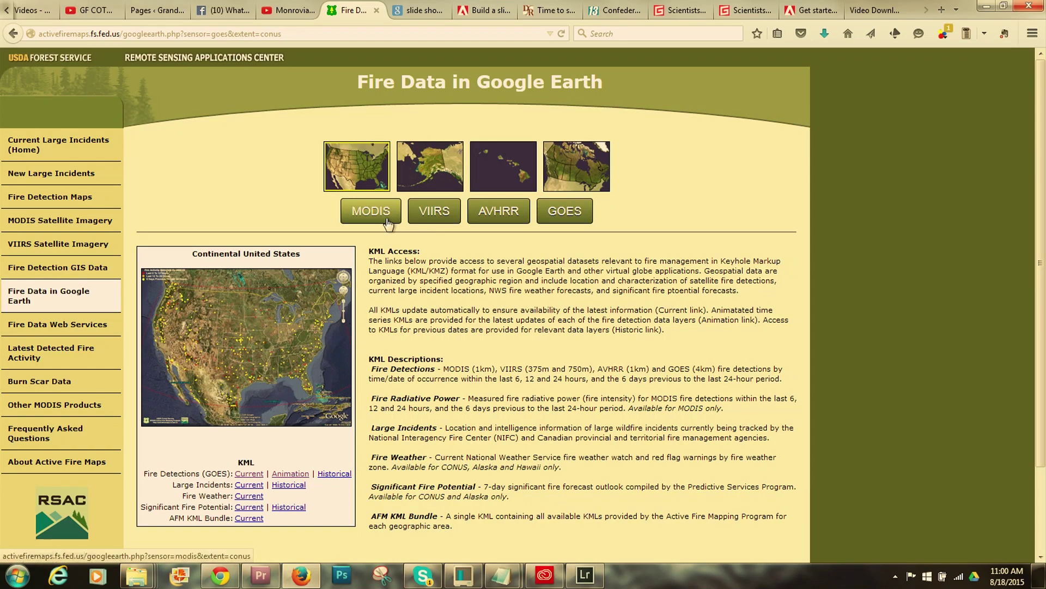
click(245, 475)
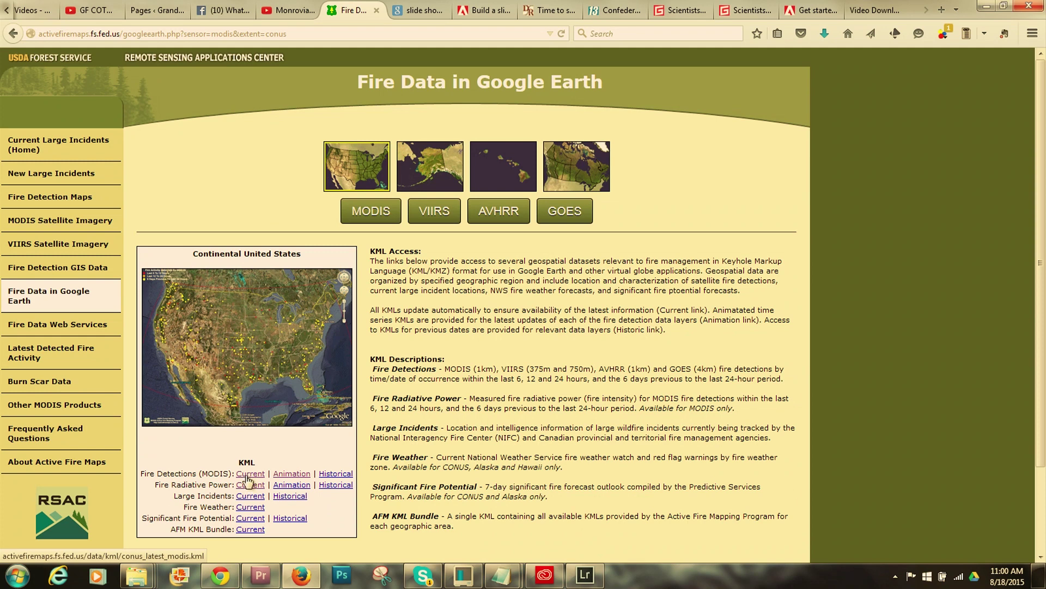
click(246, 476)
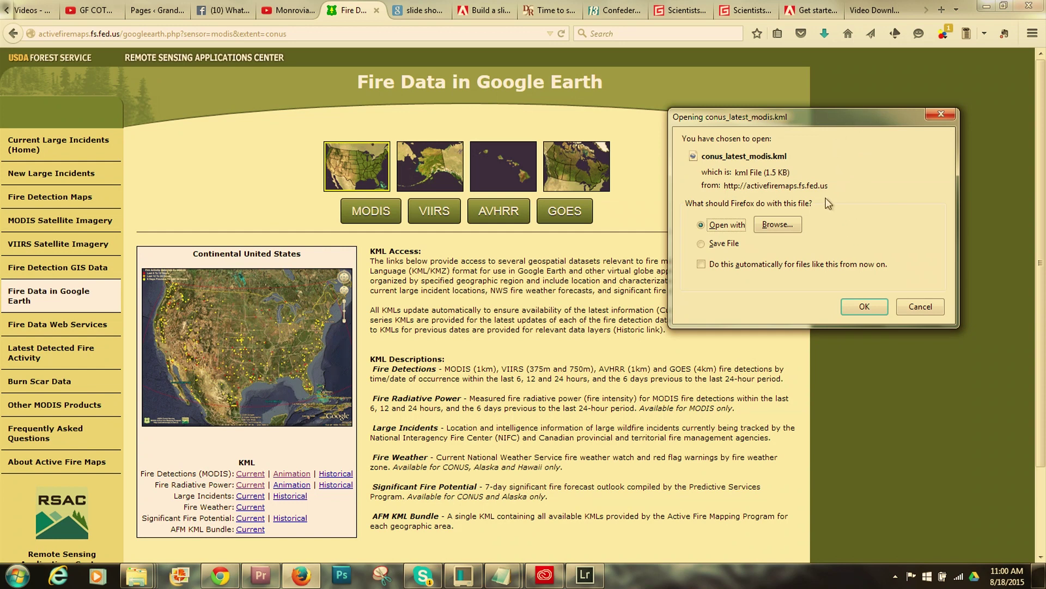
- Choose Google Earth as the program for conus_latest_modis.kml and confirm opening it
click(783, 230)
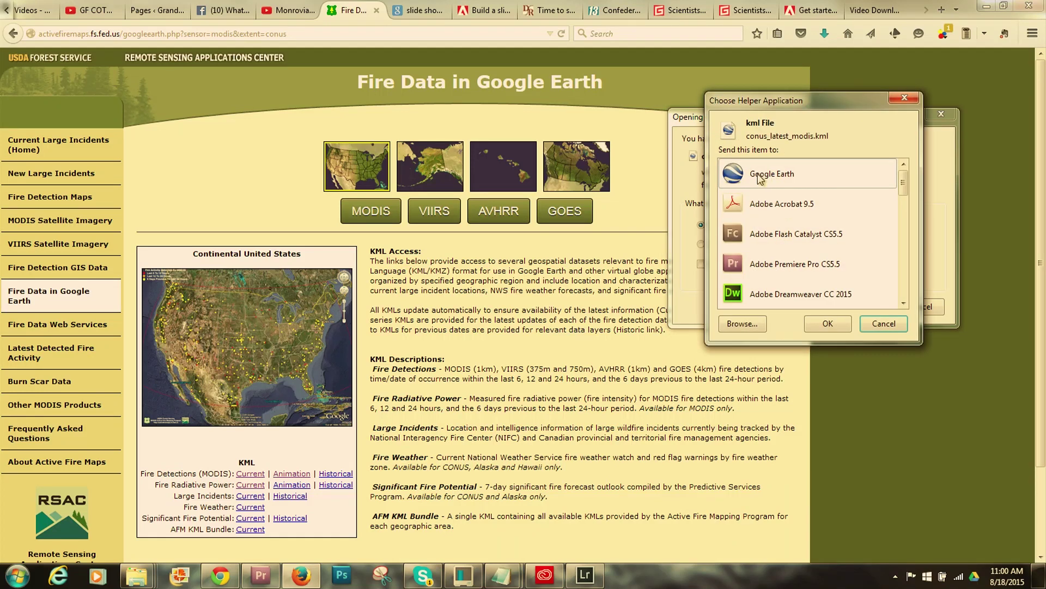
click(740, 178)
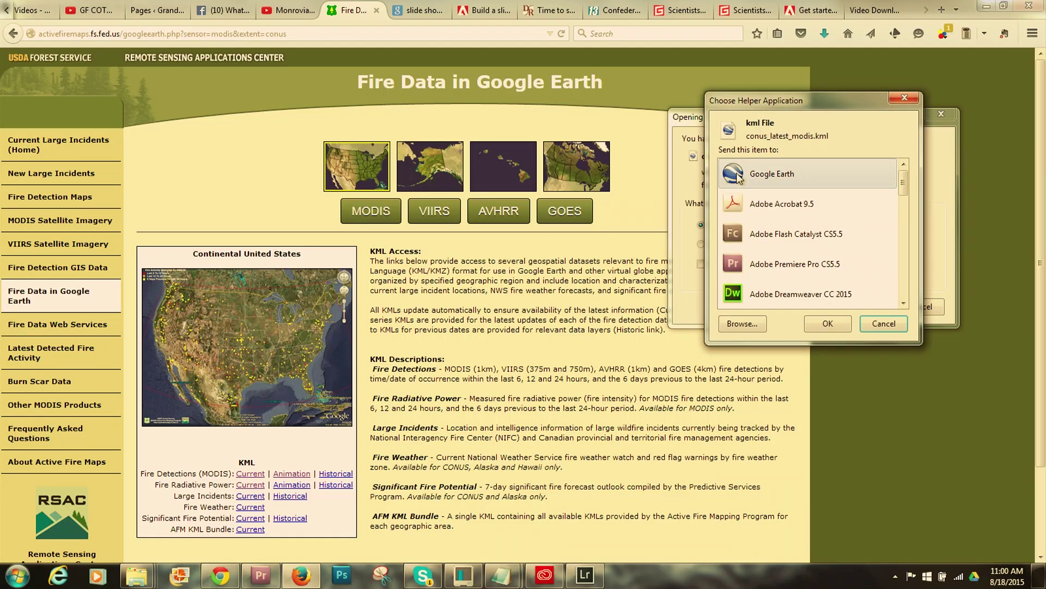
click(830, 323)
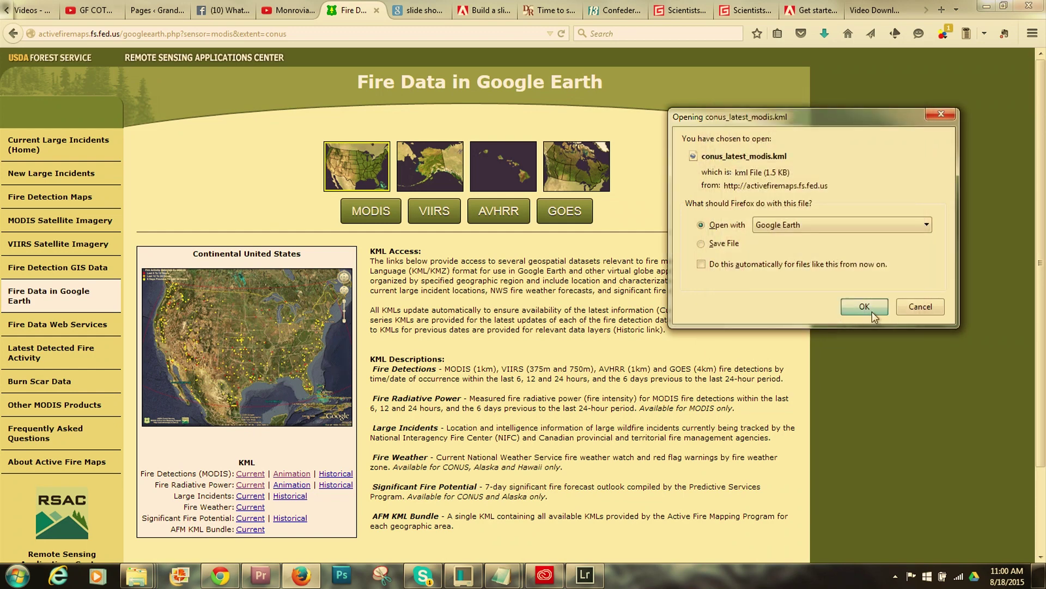
click(872, 312)
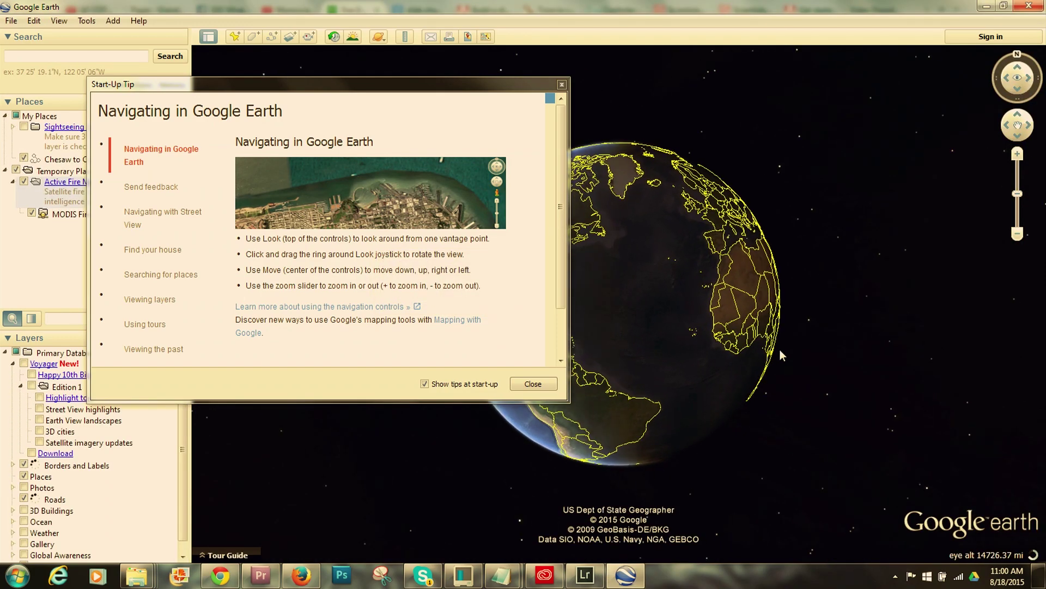
- Close the Start-Up Tip to reveal the MODIS Fire Detections layer over the continental US
click(533, 384)
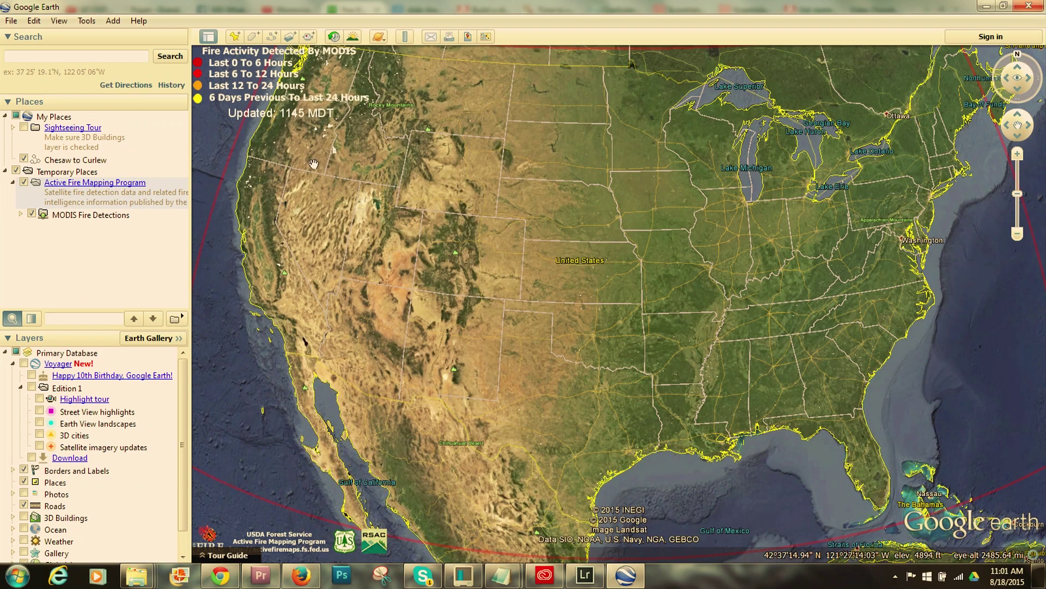
- Pan to the Pacific Northwest, reset to north-up, and zoom in on fires near Grand Forks
drag(295, 153, 589, 347)
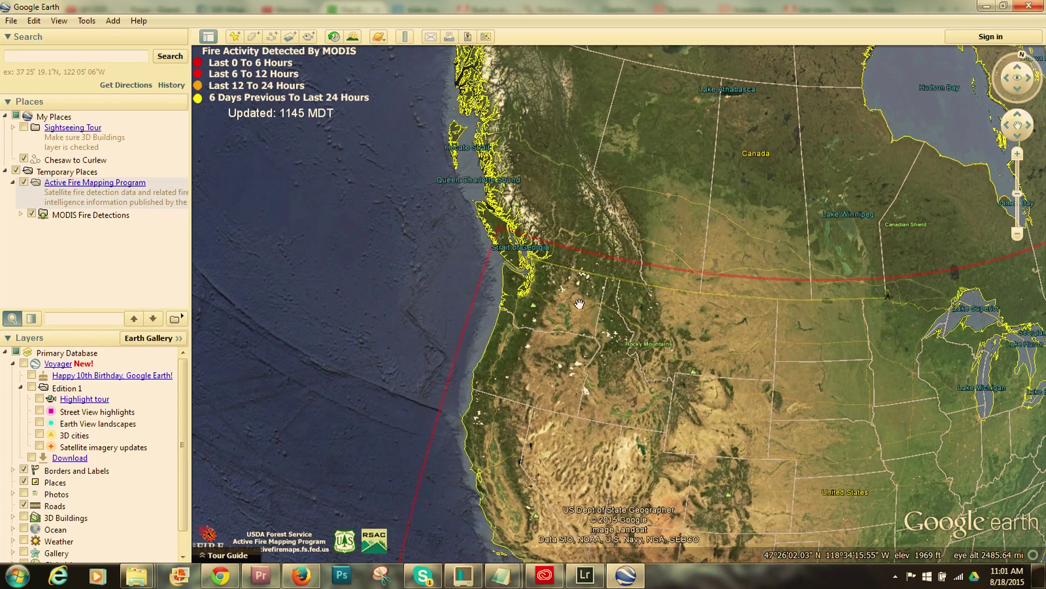
click(1017, 157)
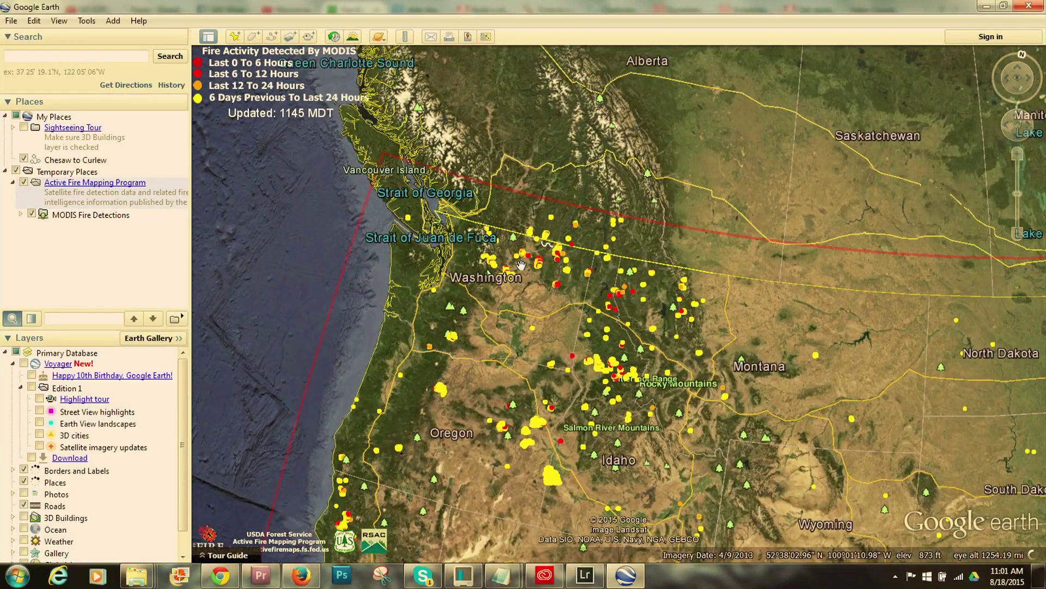
scroll(521, 265, up, 3)
scroll(523, 266, up, 5)
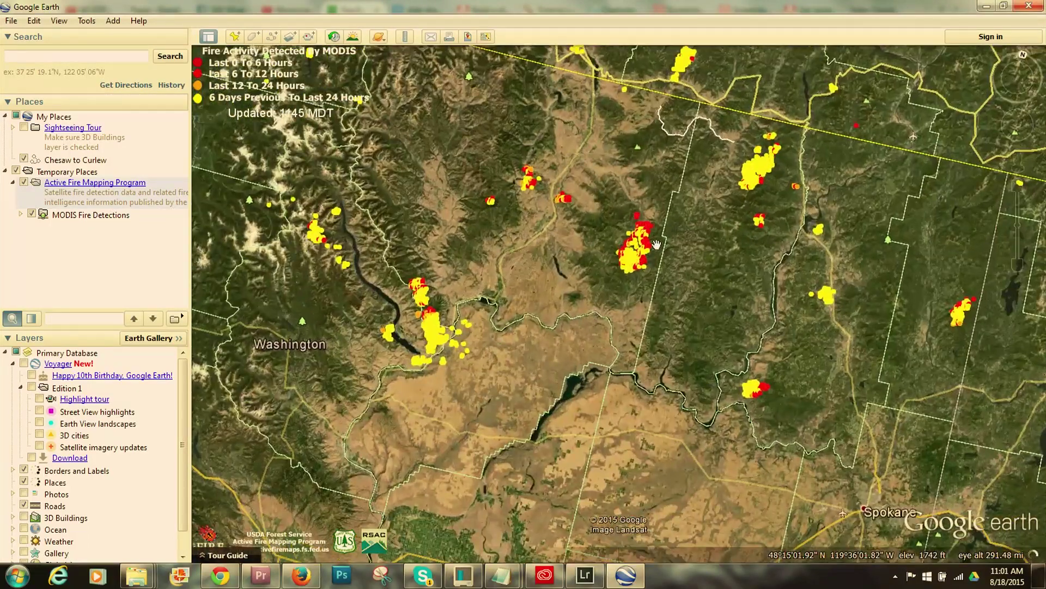
scroll(572, 235, up, 3)
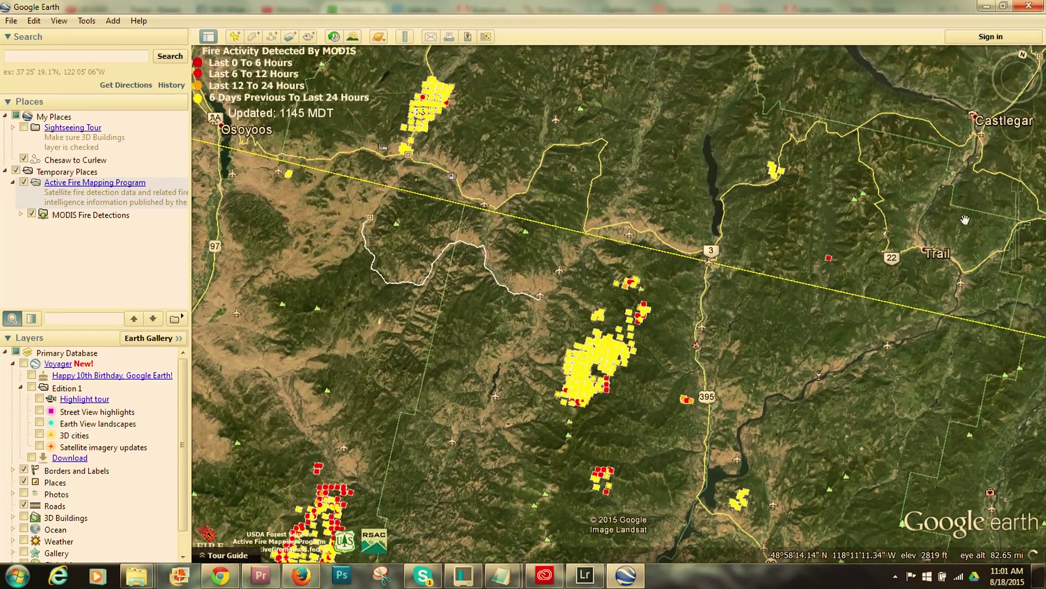
mouse_move(1035, 70)
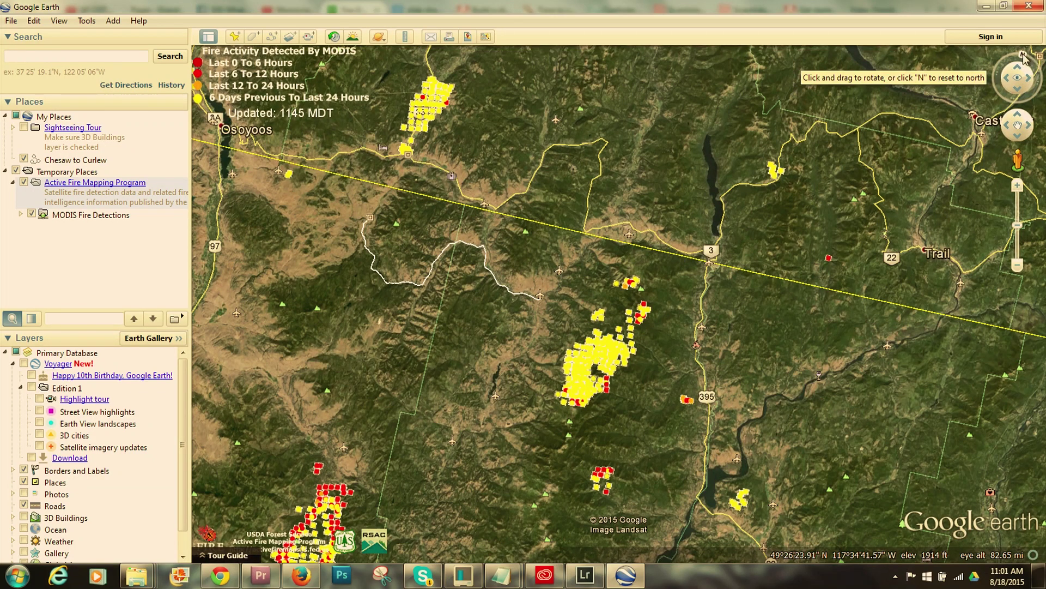
click(1023, 55)
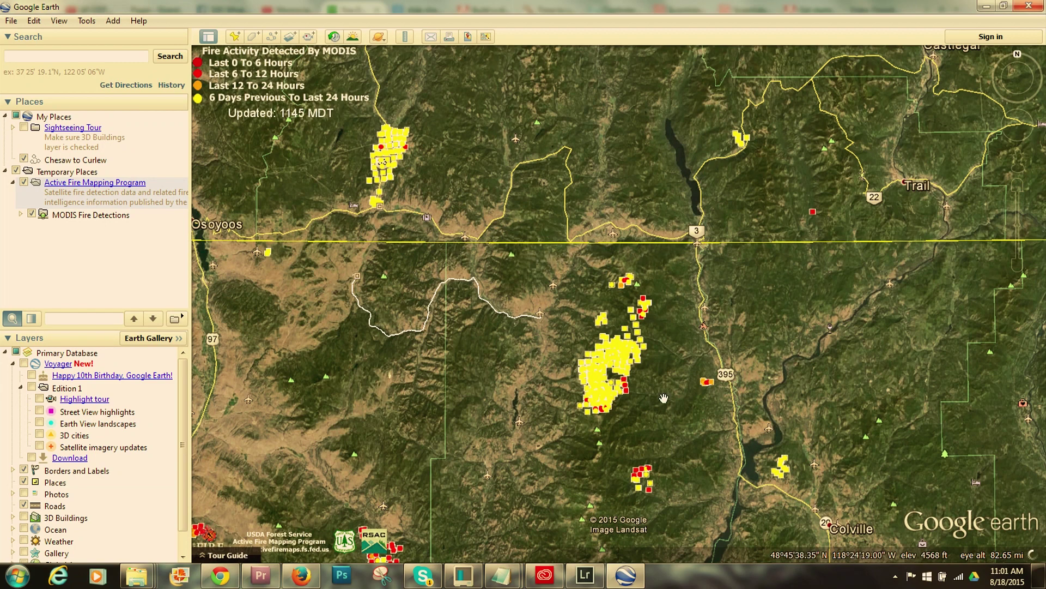
scroll(688, 287, up, 3)
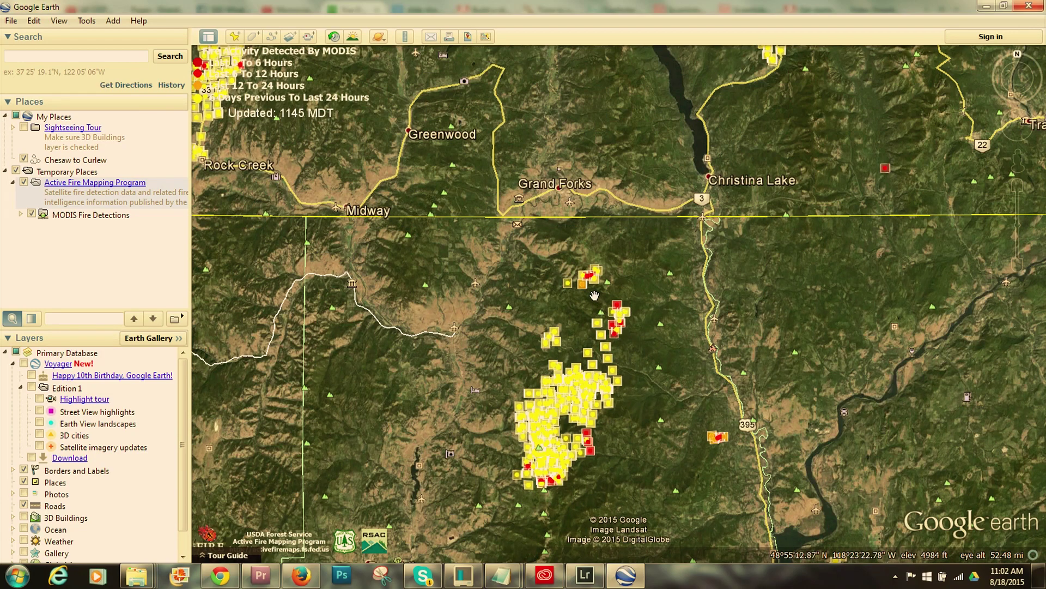
- Zoom onto the red squares south of Danville and view one detection's Fire Detection Centroid balloon
scroll(599, 297, up, 5)
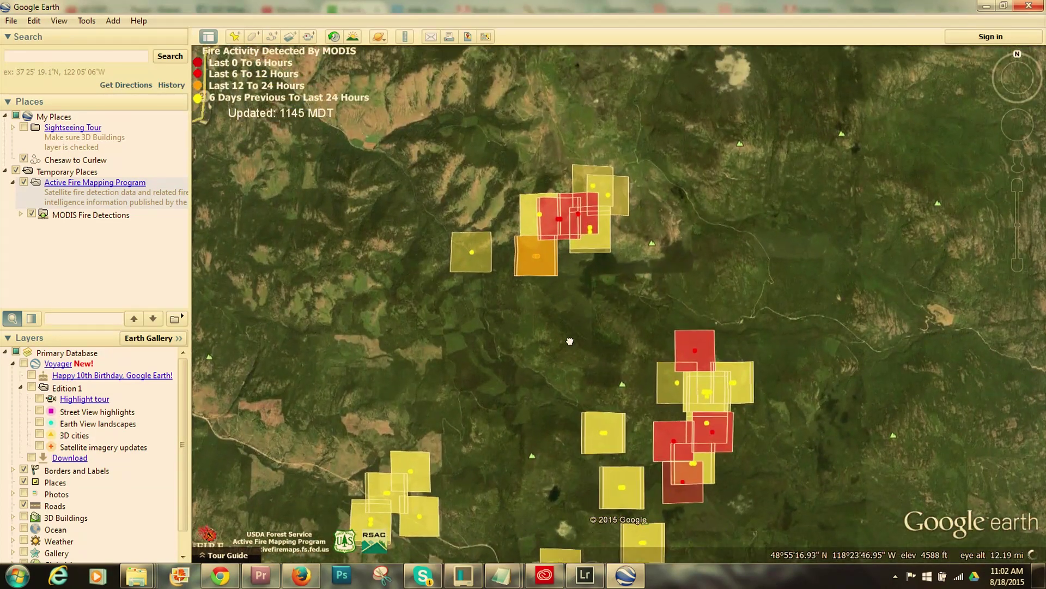
drag(594, 106, 618, 323)
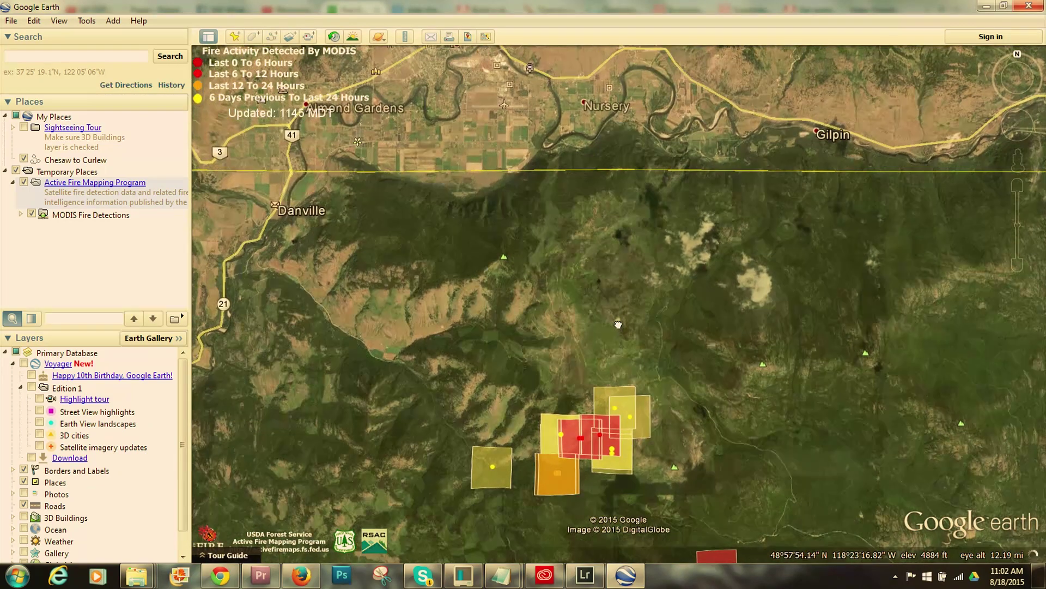
click(582, 442)
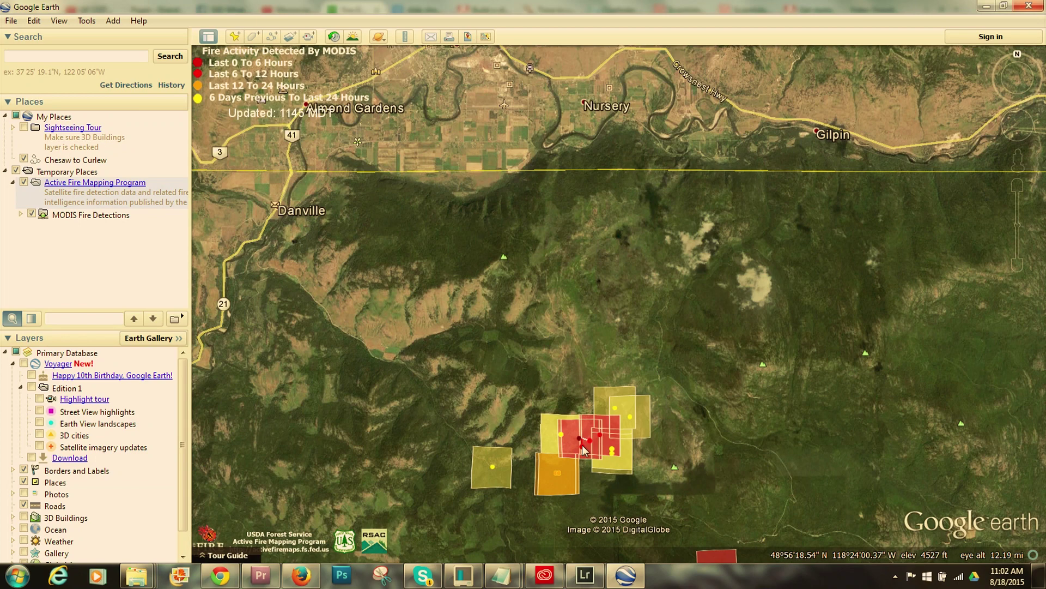
click(582, 446)
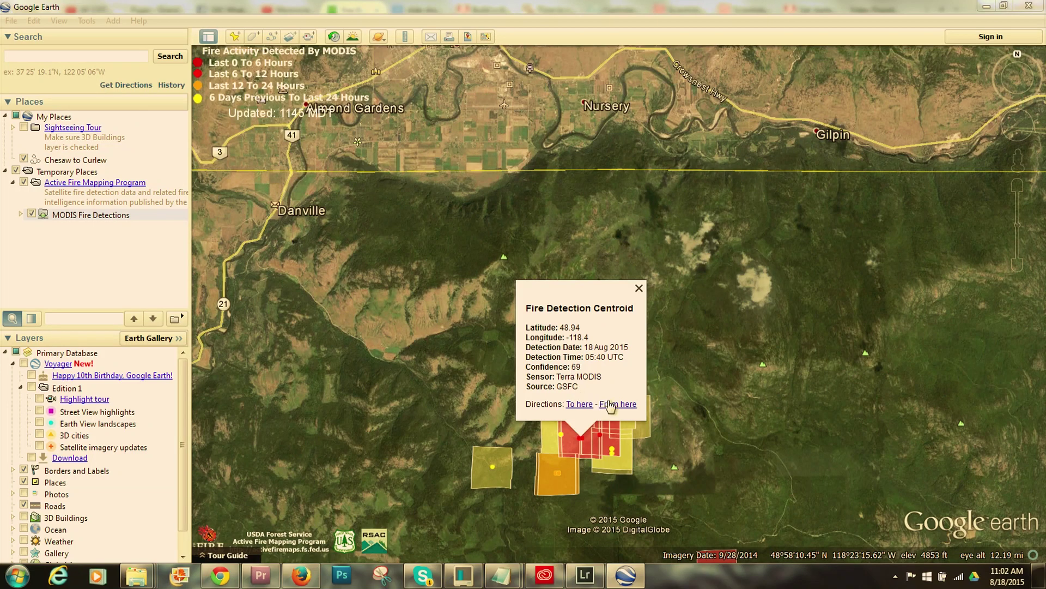
click(682, 346)
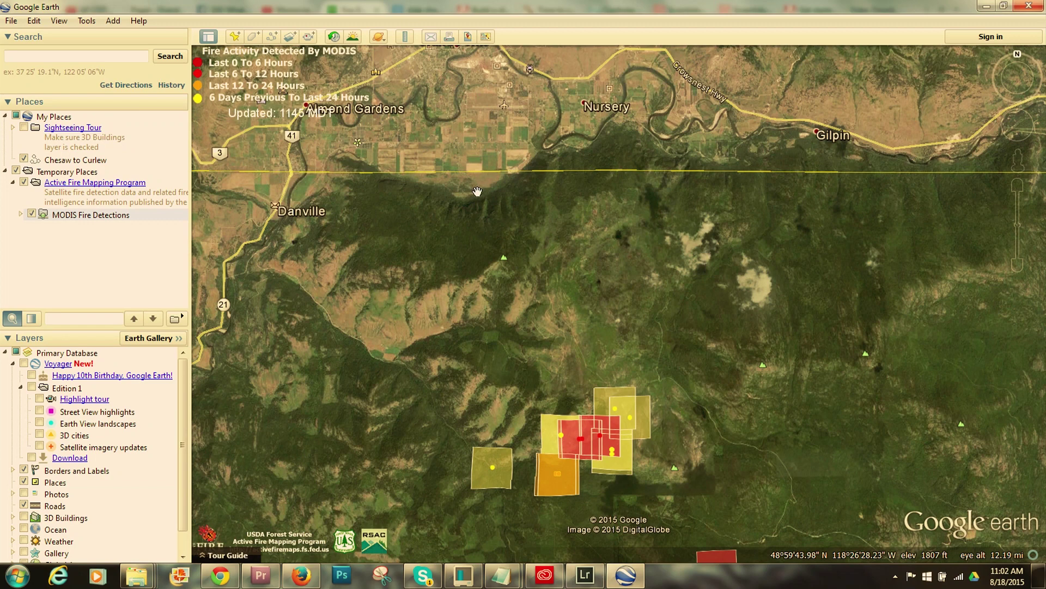
- Use the Ruler in kilometres from the red fire north across the border, about 10.1 km
click(404, 36)
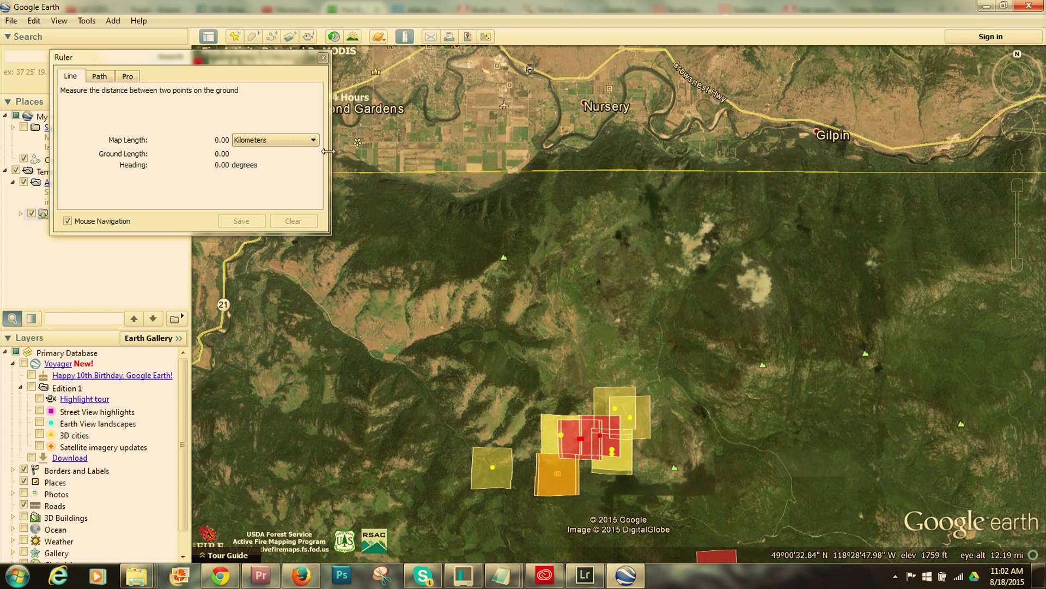
click(314, 141)
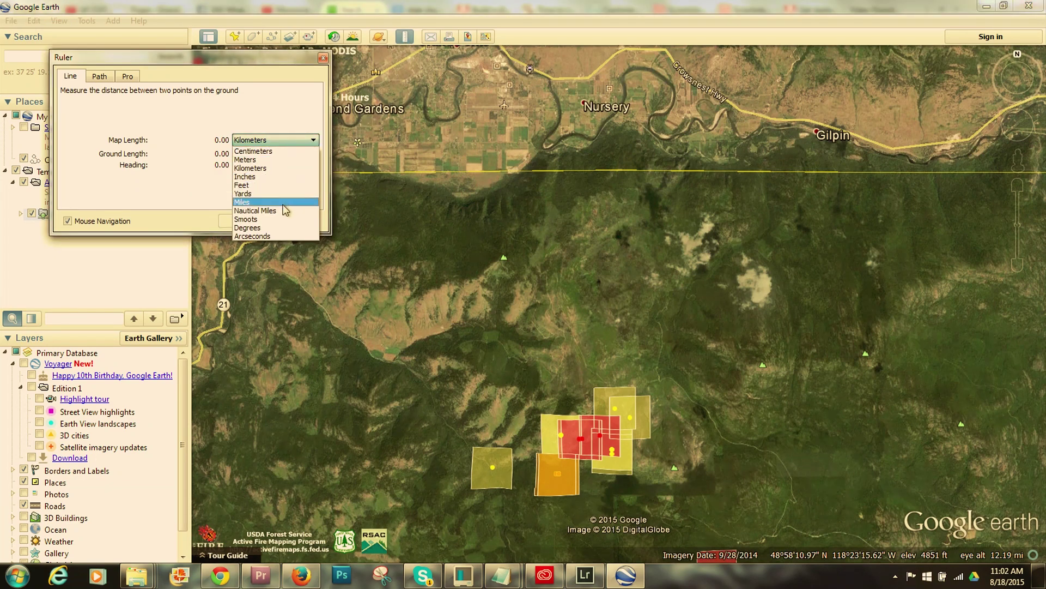
click(266, 113)
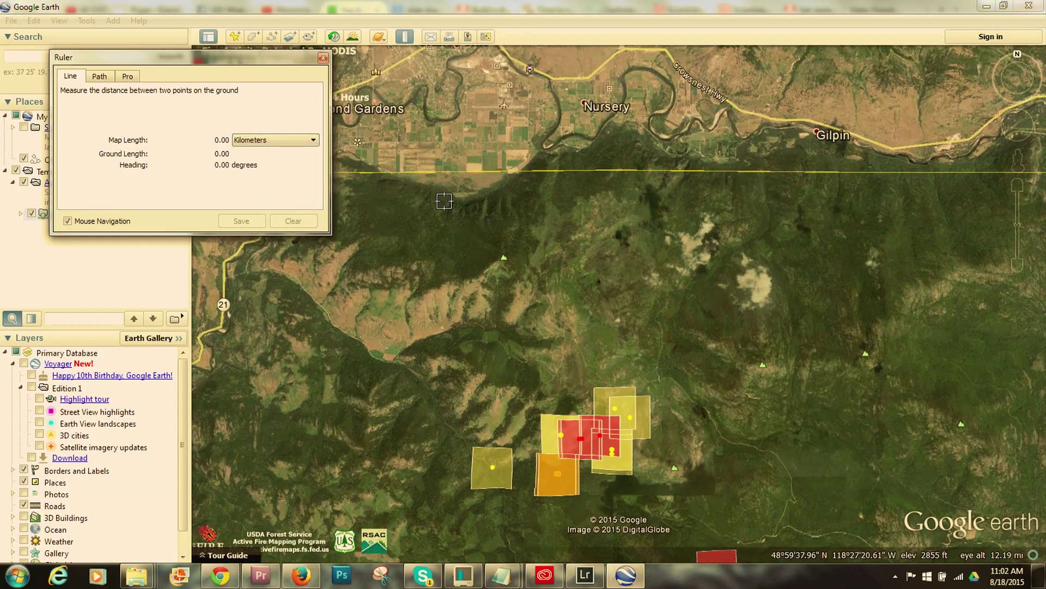
click(577, 437)
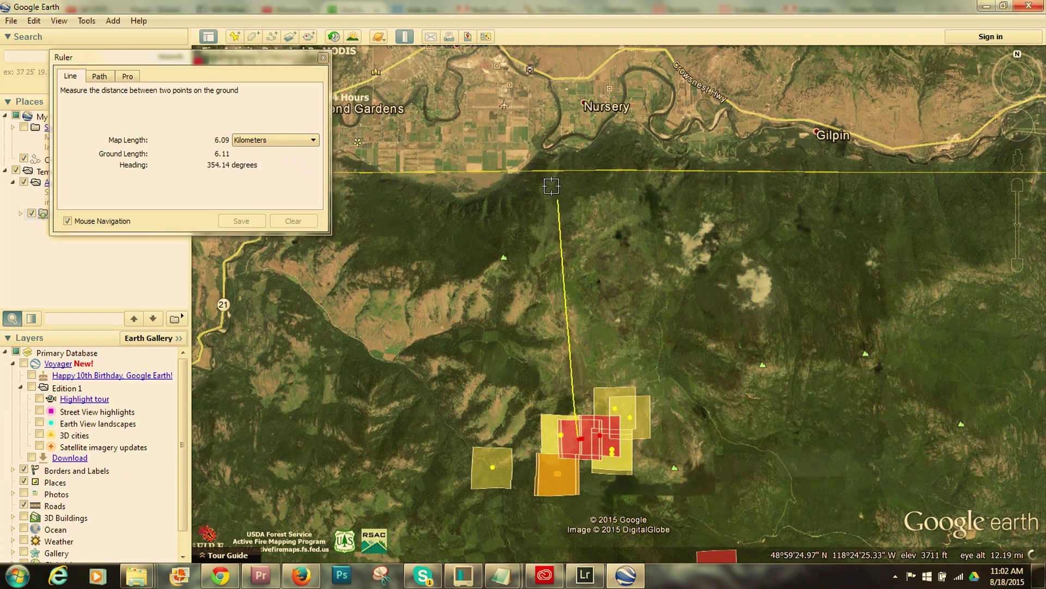
click(457, 72)
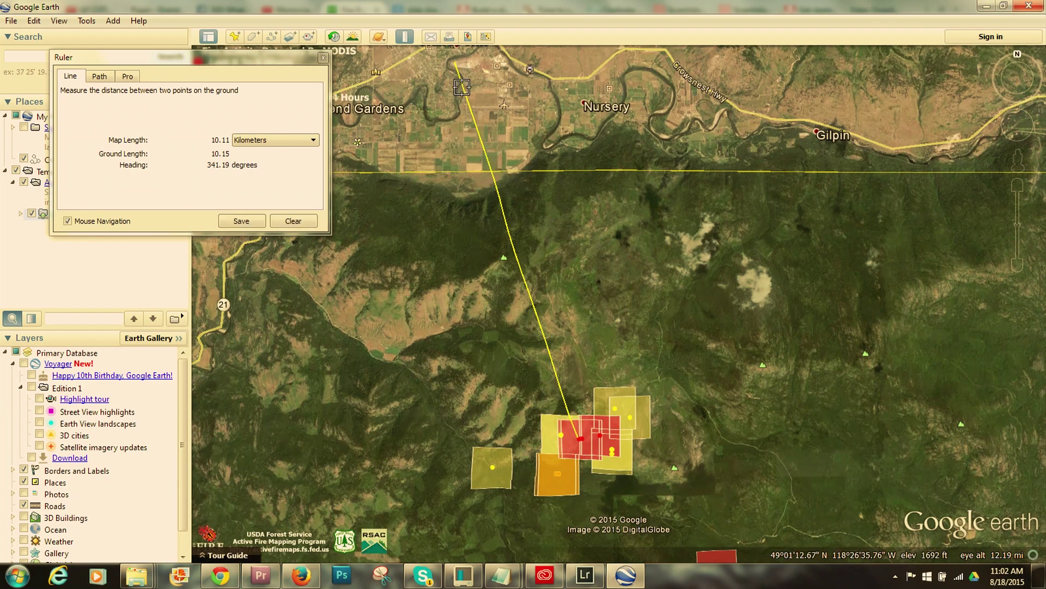
click(326, 58)
- Survey the fires around Christina Lake, zoom out to the region, and switch back to Firefox
scroll(593, 239, down, 3)
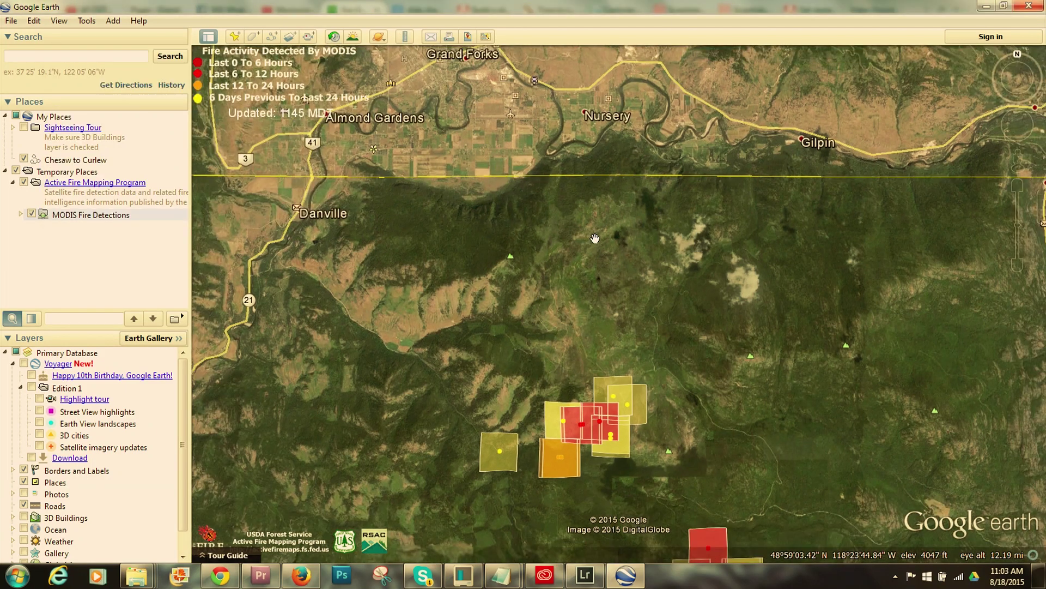
scroll(616, 264, down, 3)
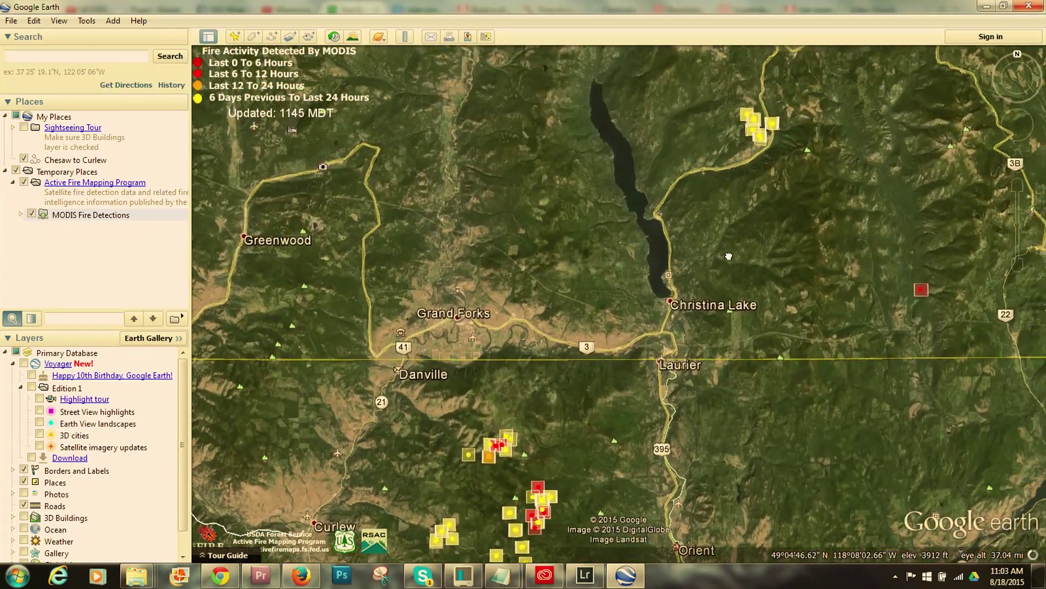
drag(618, 224, 623, 323)
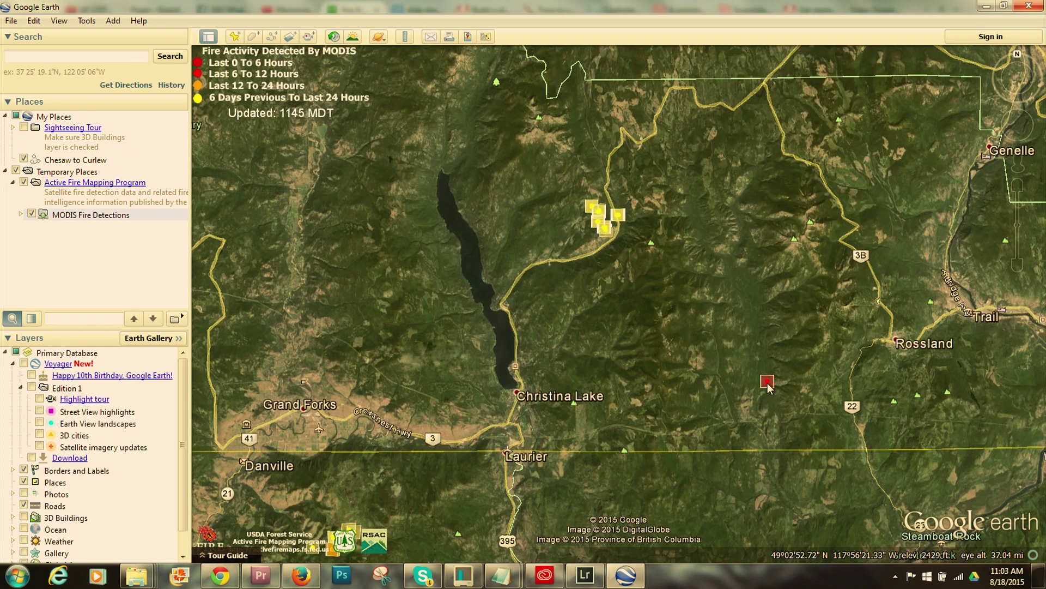
drag(767, 382, 742, 389)
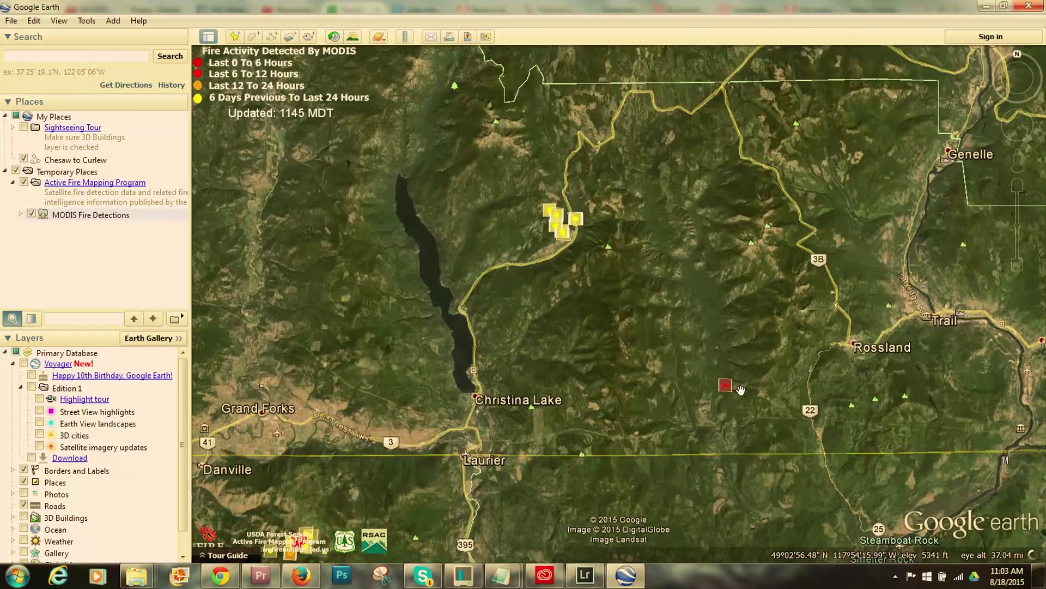
drag(635, 289, 669, 289)
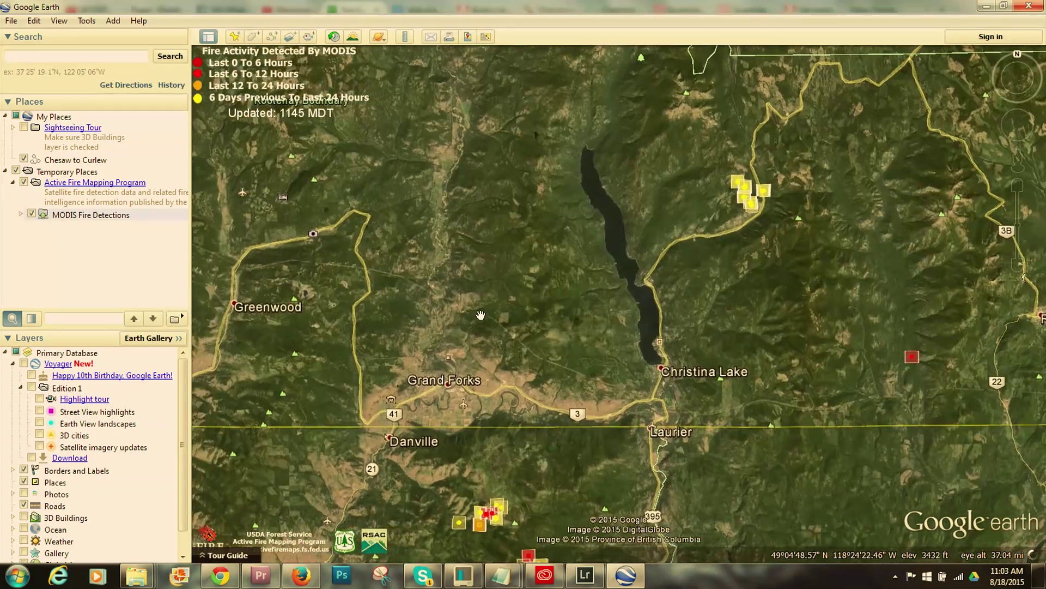
scroll(480, 315, down, 3)
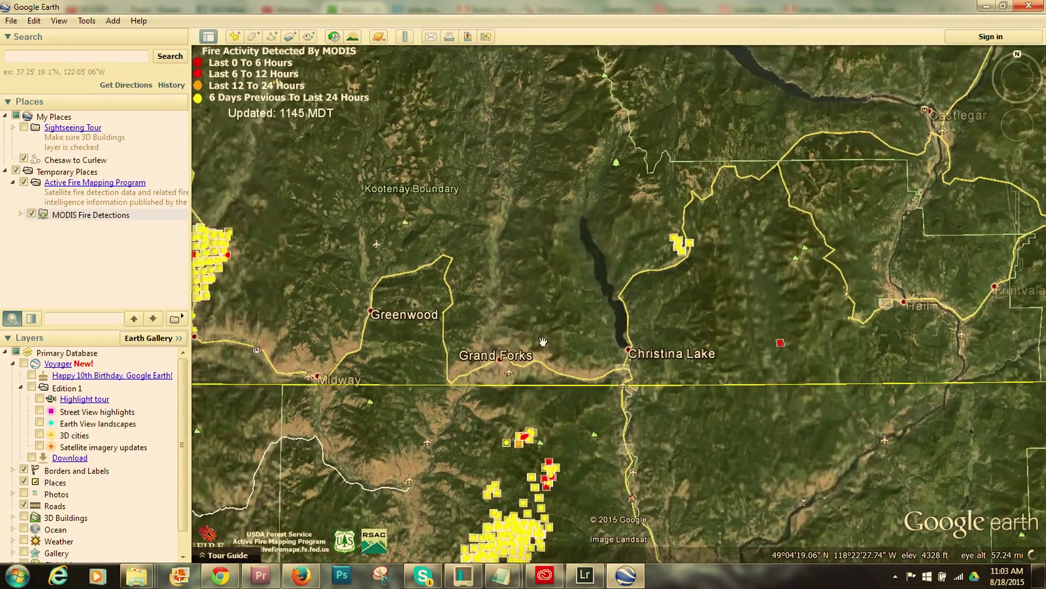
scroll(543, 342, down, 2)
scroll(559, 274, down, 2)
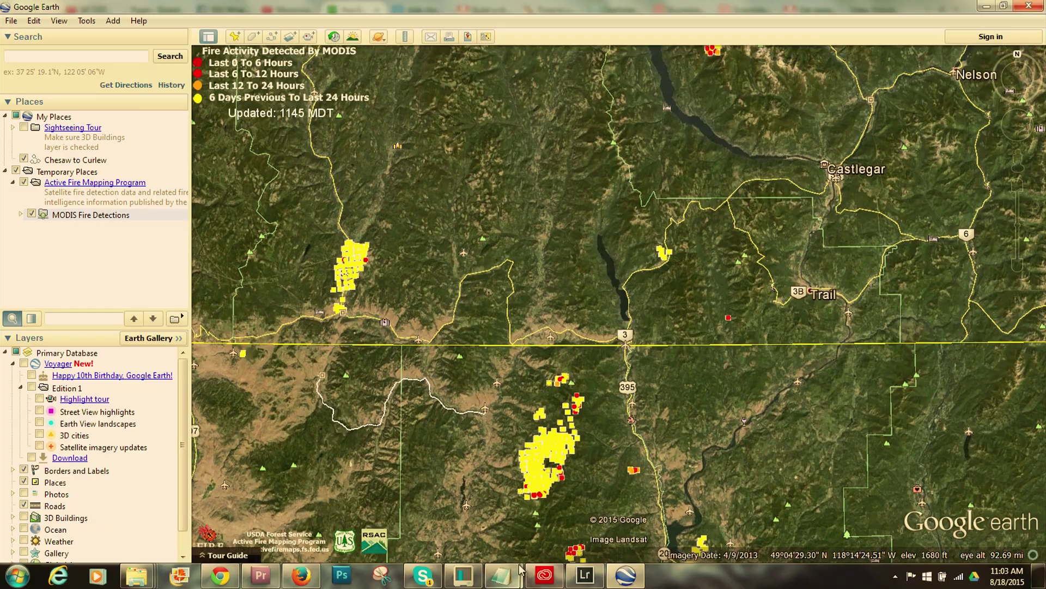
click(301, 575)
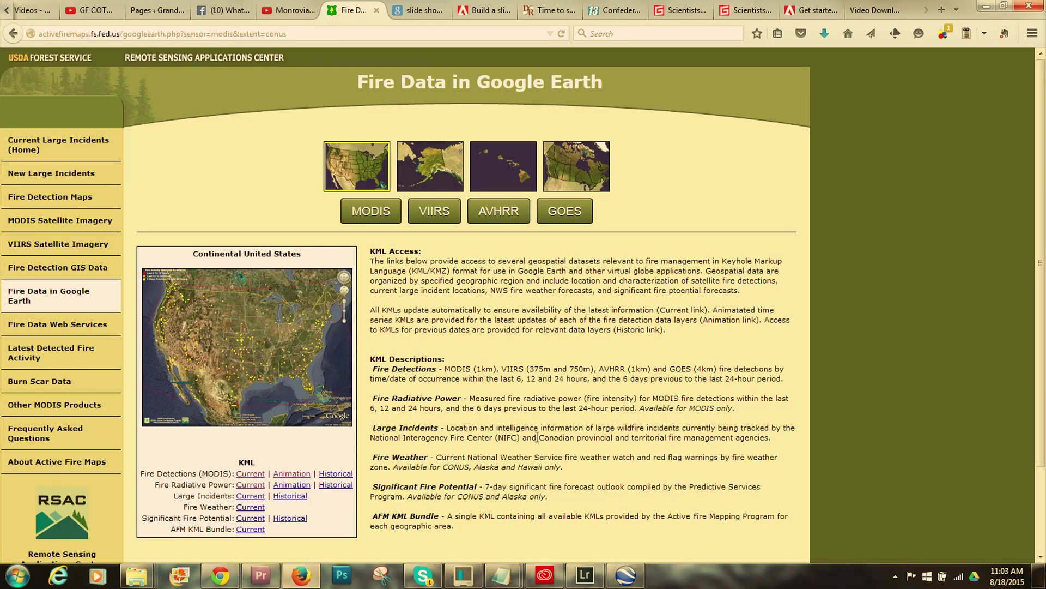